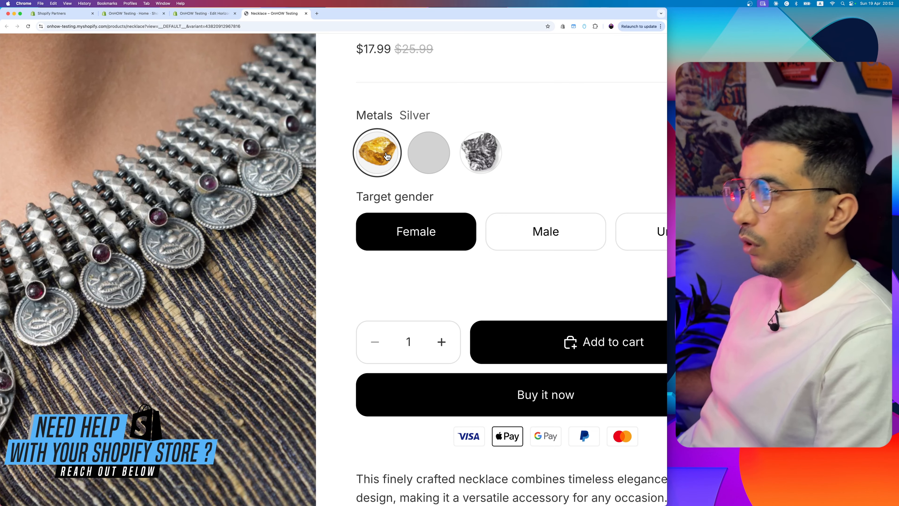
- Preview the Gold and Titanium metal swatches on the Necklace's storefront page
scroll(393, 156, down, 5)
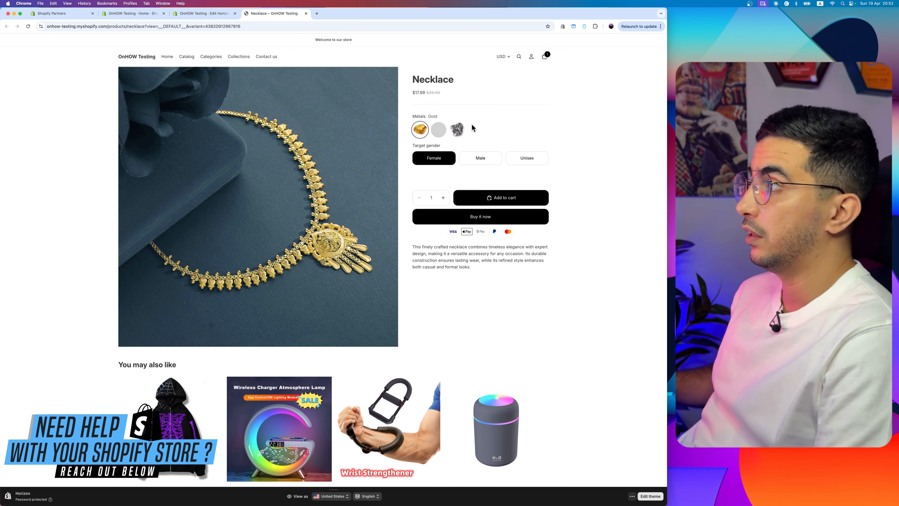
scroll(468, 127, up, 5)
click(432, 147)
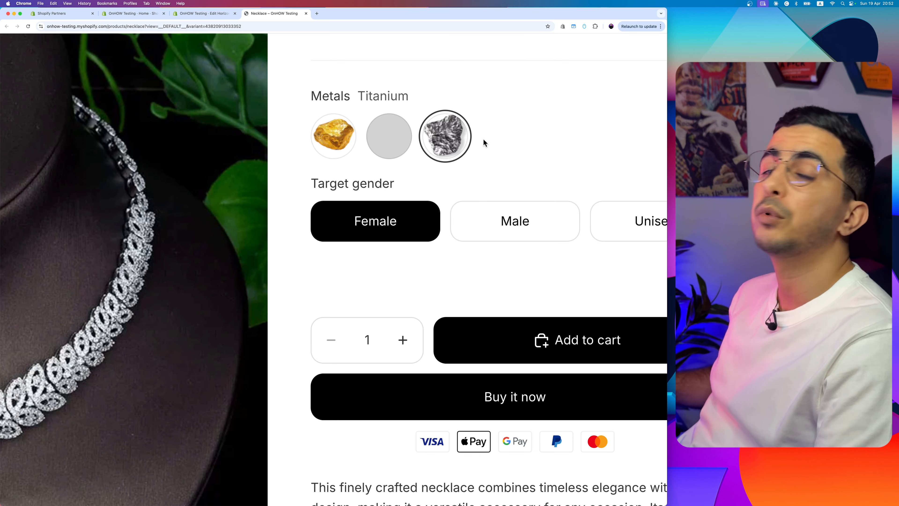
scroll(483, 140, down, 5)
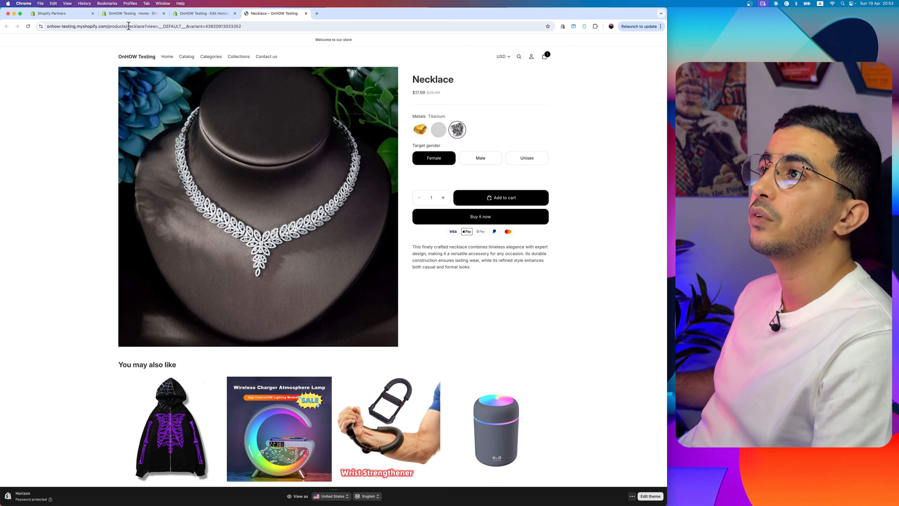
- Go to the store admin's product list and open the Necklace product for editing
click(133, 14)
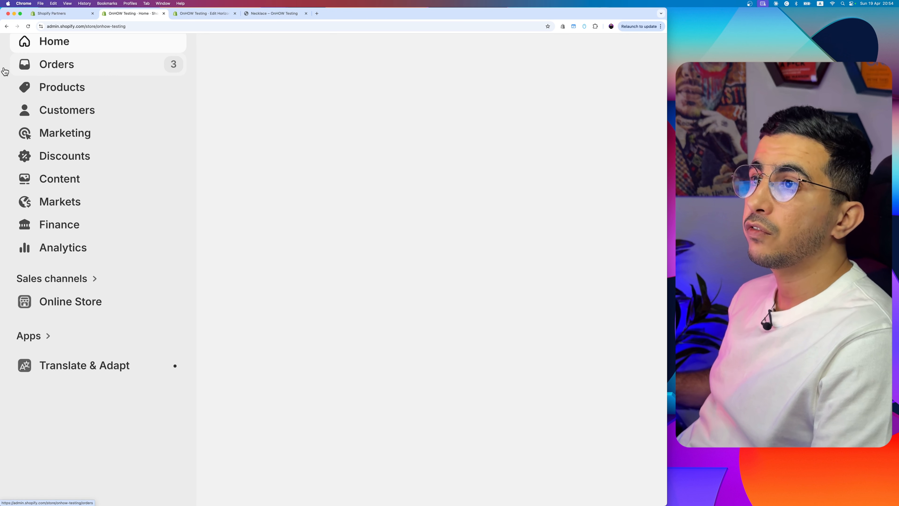
scroll(72, 113, up, 5)
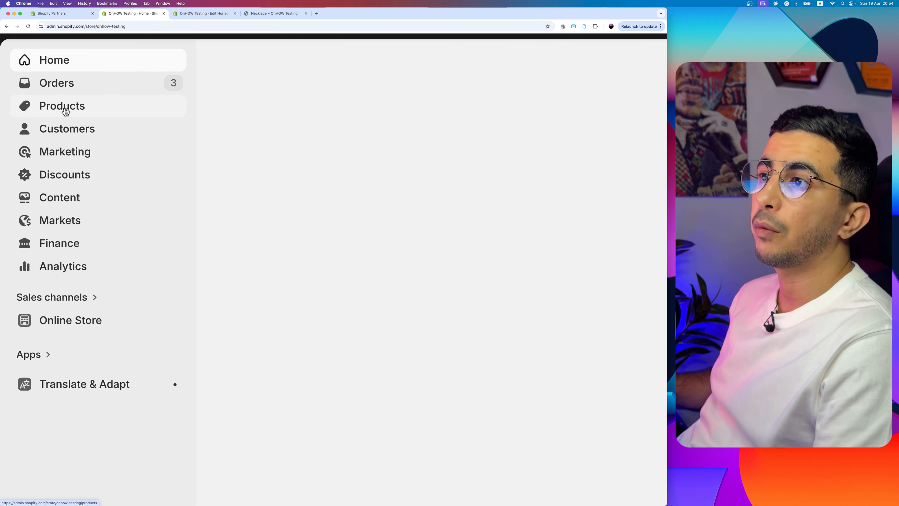
scroll(66, 111, down, 5)
click(66, 106)
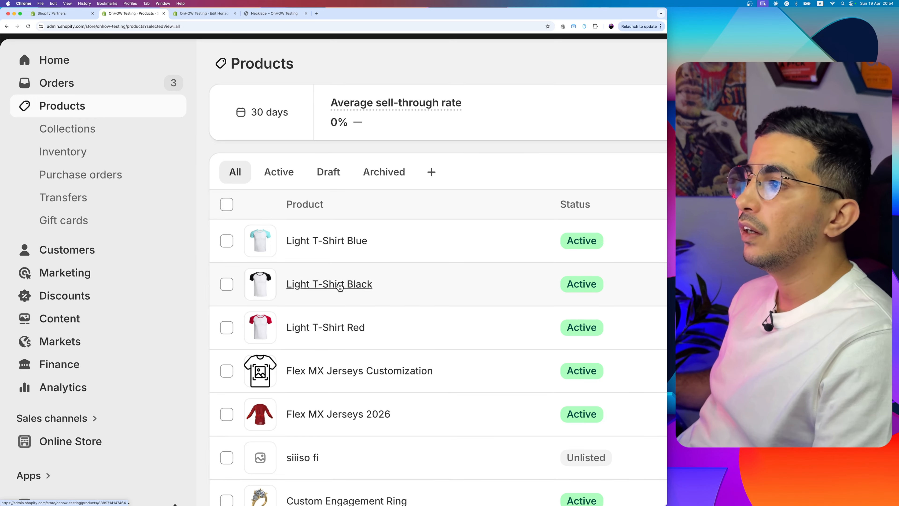
scroll(341, 287, down, 2)
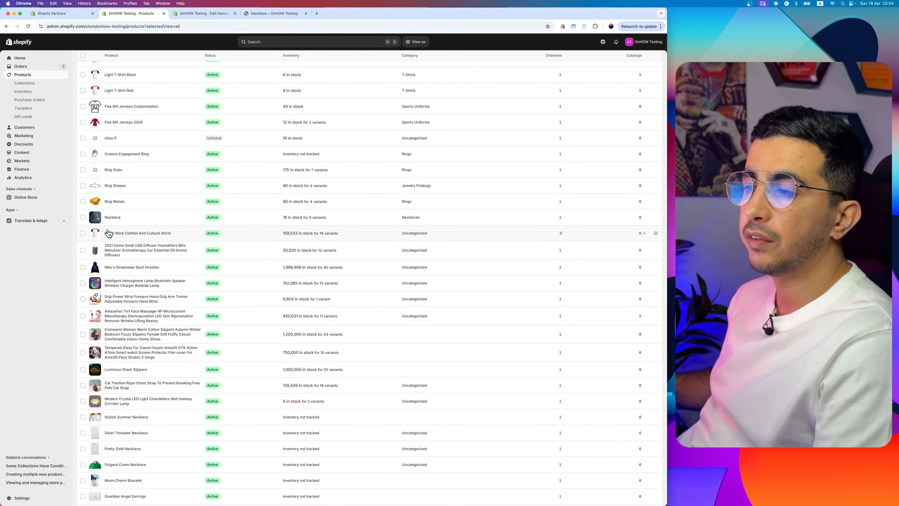
scroll(108, 233, up, 5)
scroll(109, 234, up, 1)
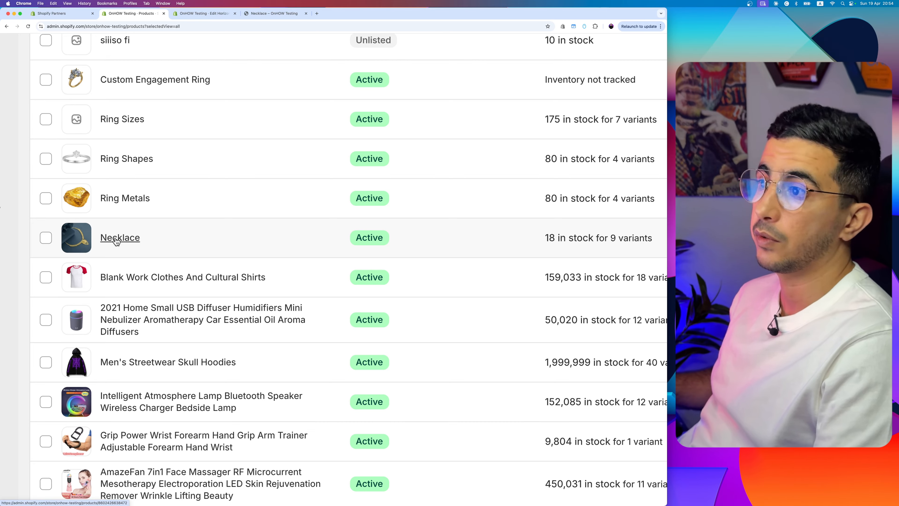
click(274, 13)
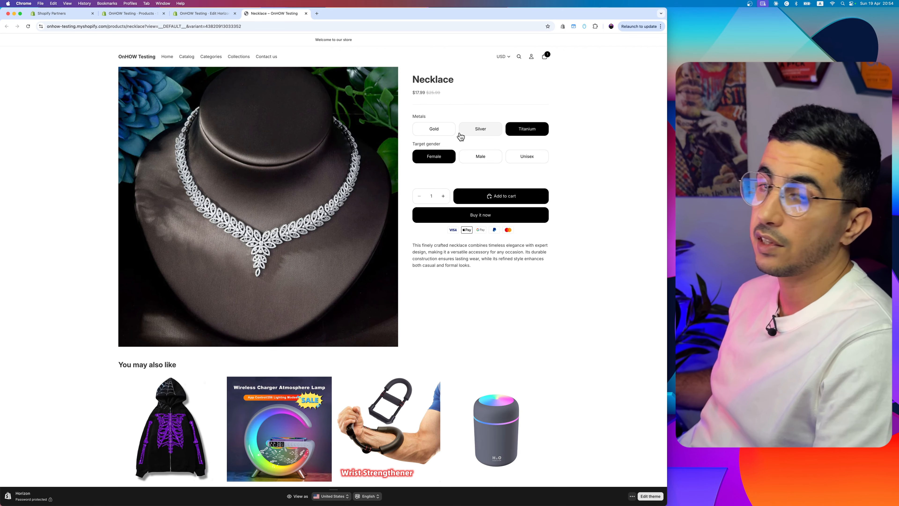
click(156, 15)
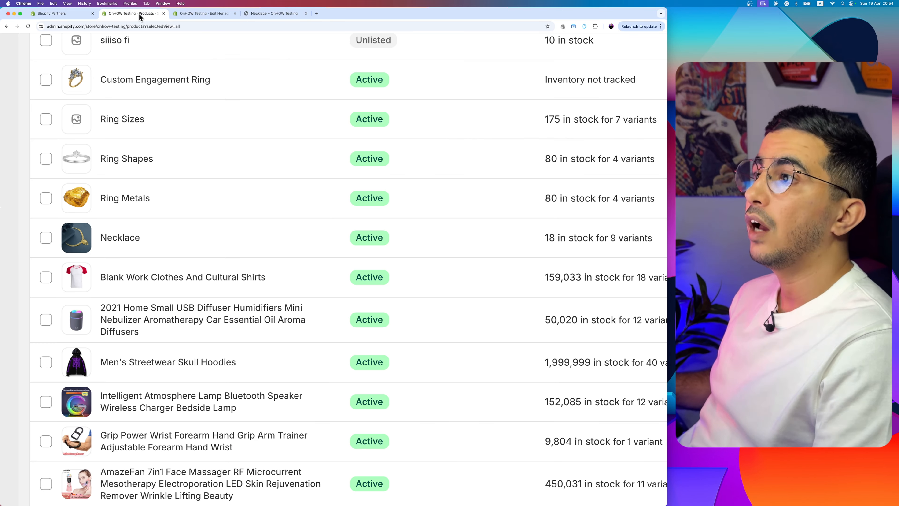
click(117, 238)
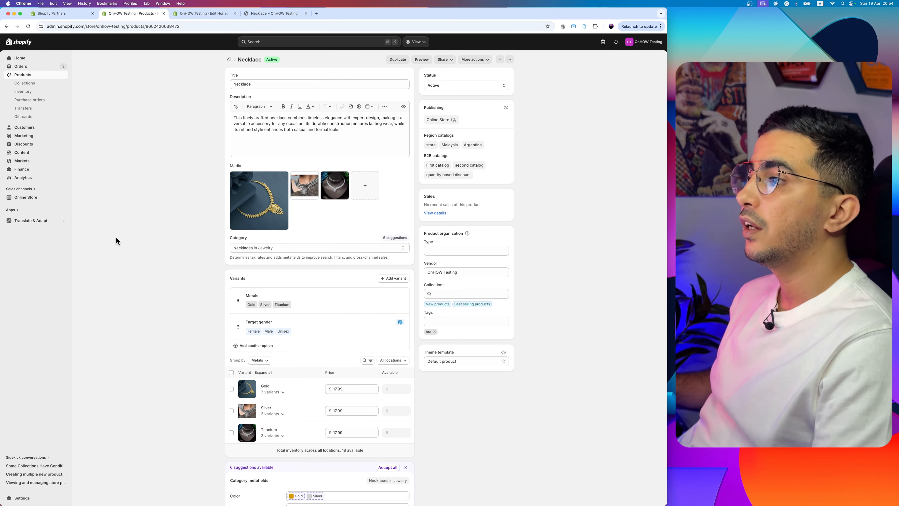
- Accept the suggested Gold entry for the Color category metafield of the Necklace product
scroll(220, 226, down, 4)
scroll(220, 226, up, 5)
scroll(220, 226, down, 2)
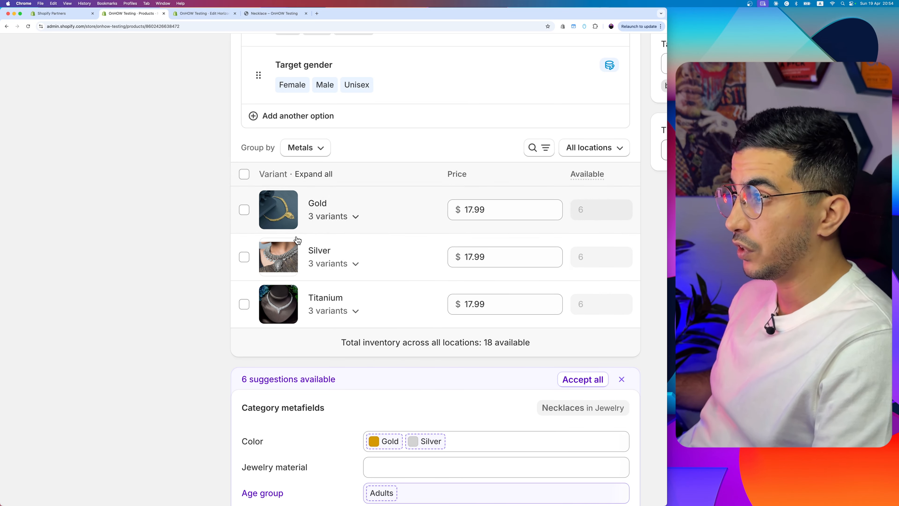
scroll(196, 312, down, 5)
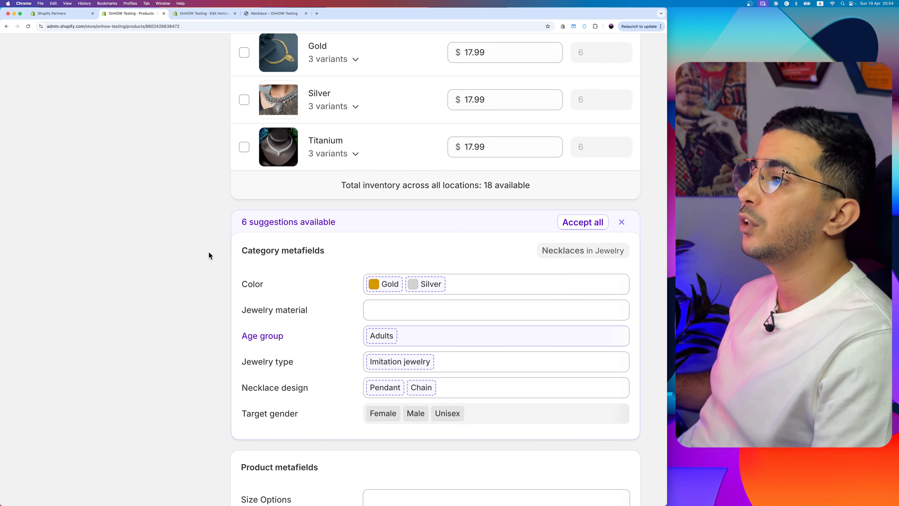
drag(239, 250, 320, 251)
scroll(261, 236, down, 2)
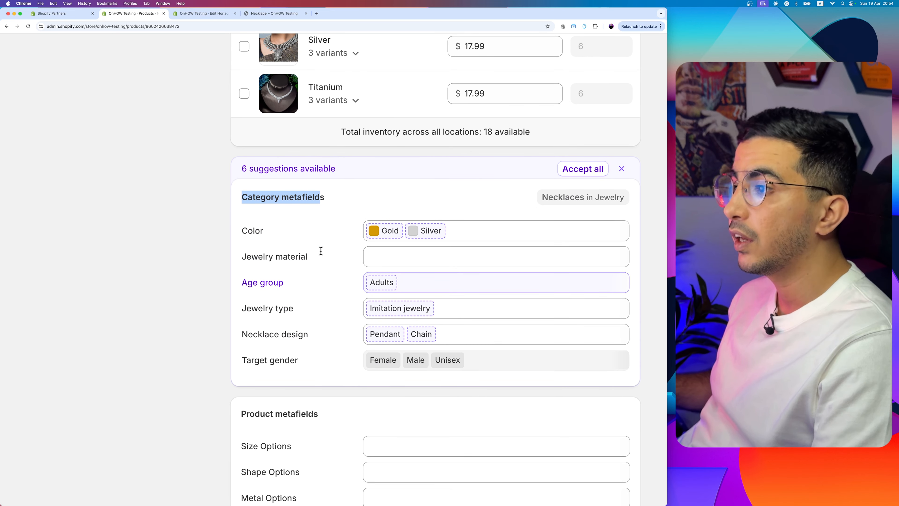
click(245, 230)
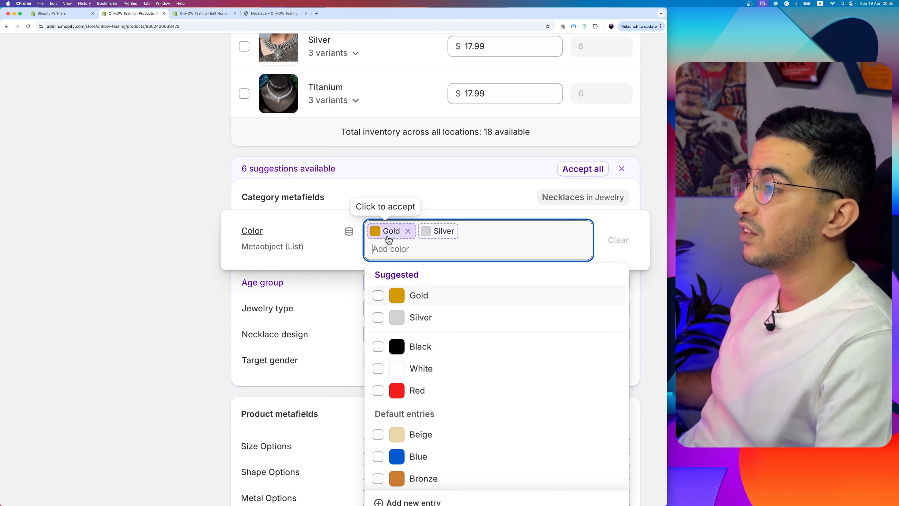
scroll(338, 142, up, 3)
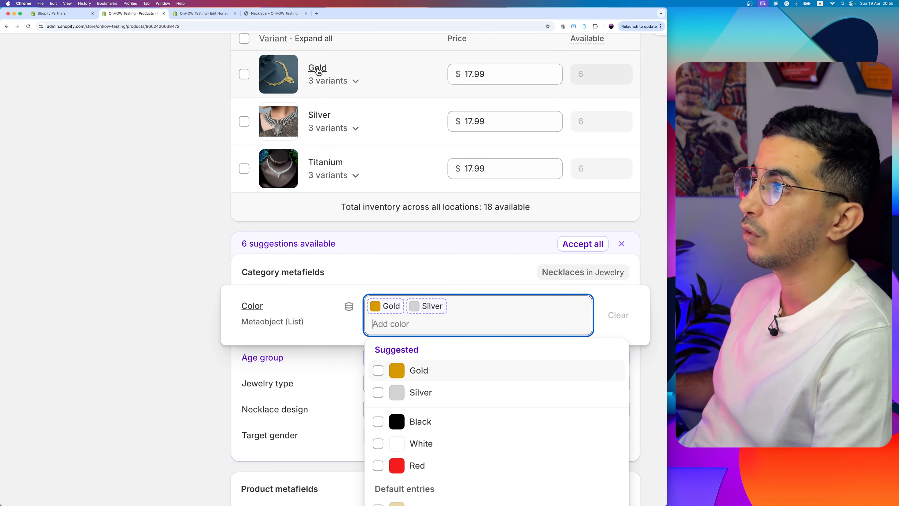
click(389, 310)
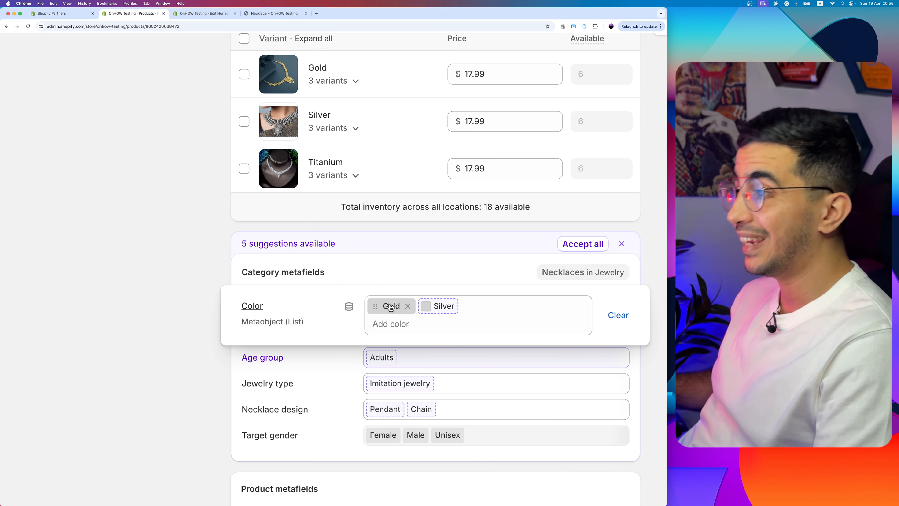
- Edit the Gold color entry to use the gold.png image as its swatch and save the entry
click(391, 306)
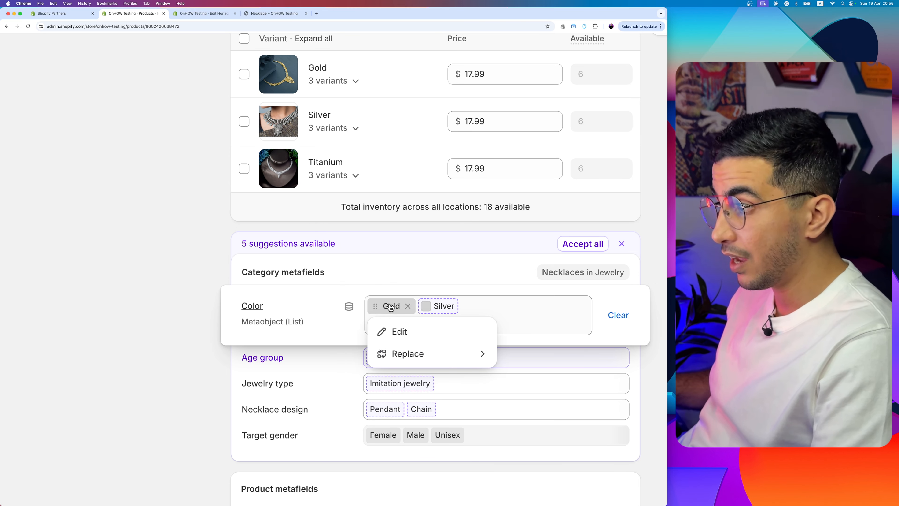
click(401, 336)
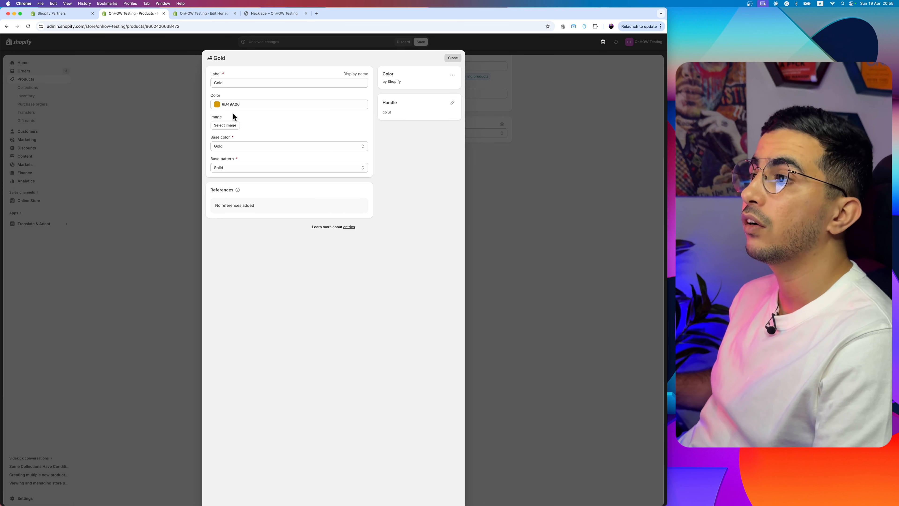
scroll(232, 113, up, 5)
click(197, 147)
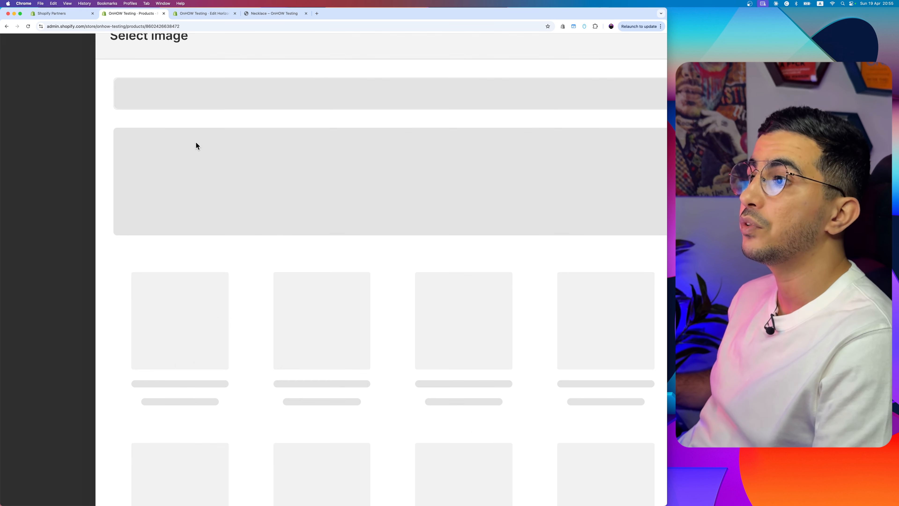
scroll(197, 144, down, 5)
scroll(332, 286, down, 5)
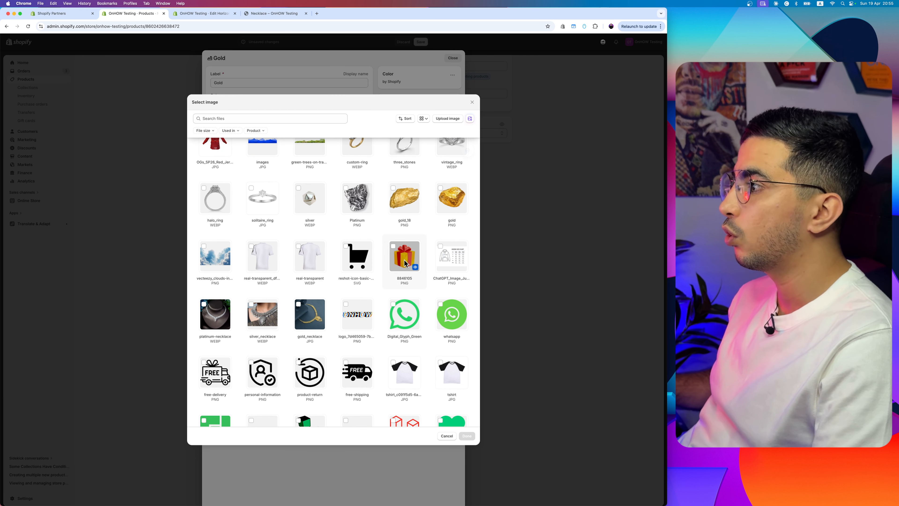
click(442, 206)
click(467, 436)
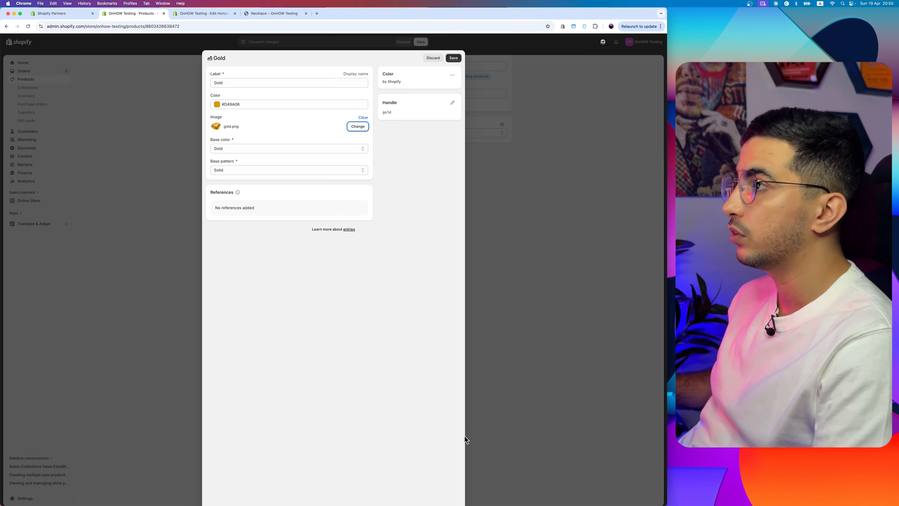
click(455, 58)
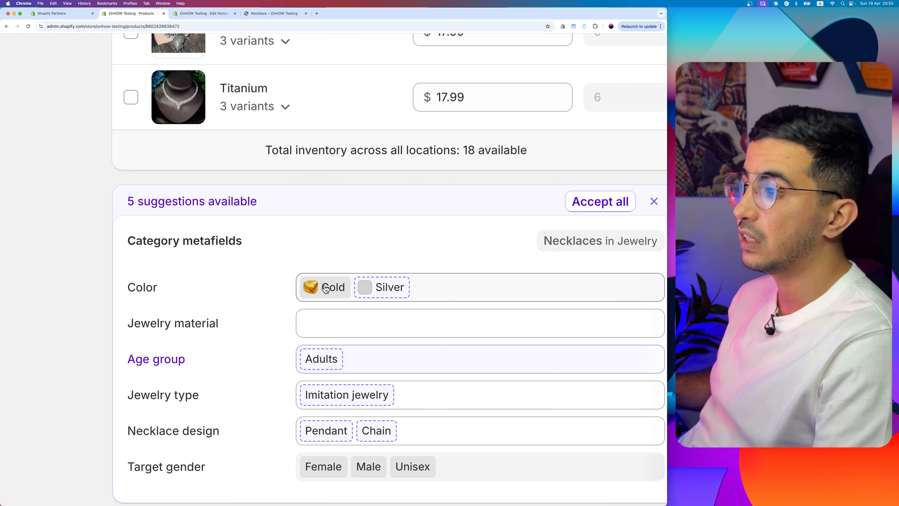
- Accept the suggested Silver color, assign it a silver metal image as its swatch, and save the entry
scroll(318, 265, up, 3)
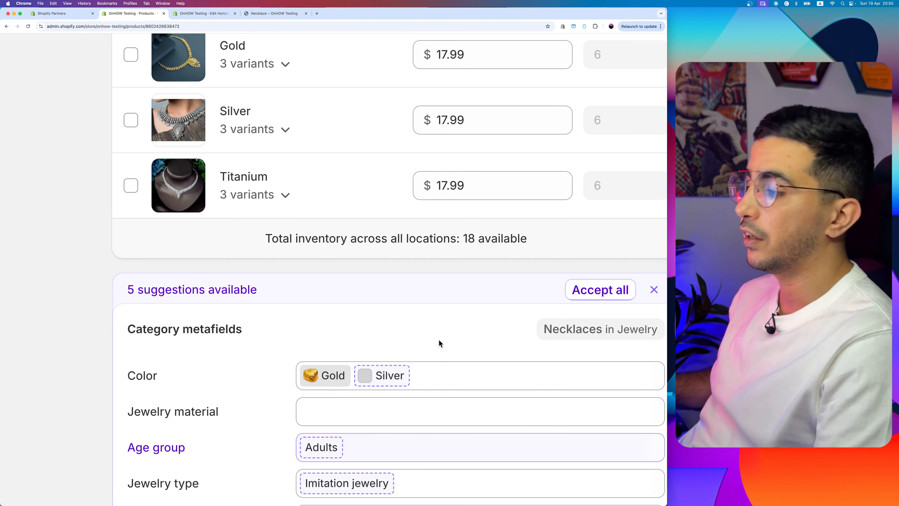
scroll(371, 372, down, 3)
click(392, 274)
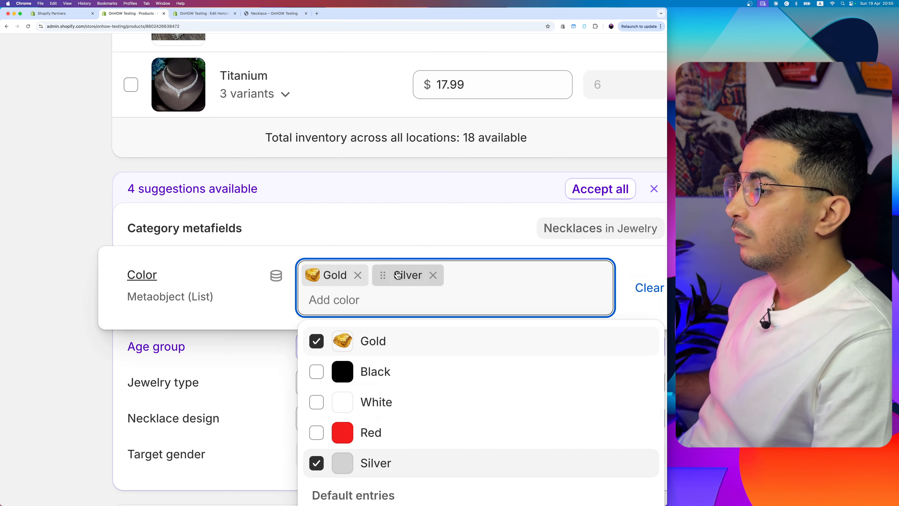
click(397, 275)
click(408, 311)
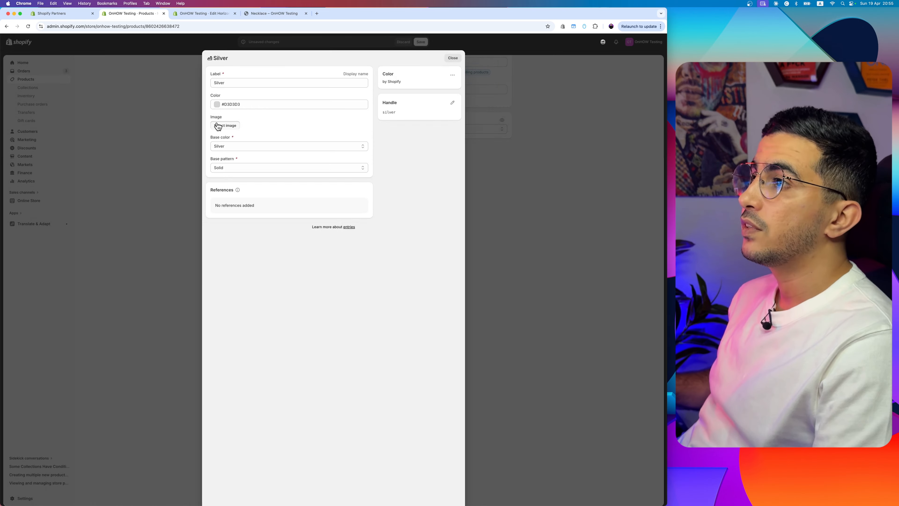
click(217, 126)
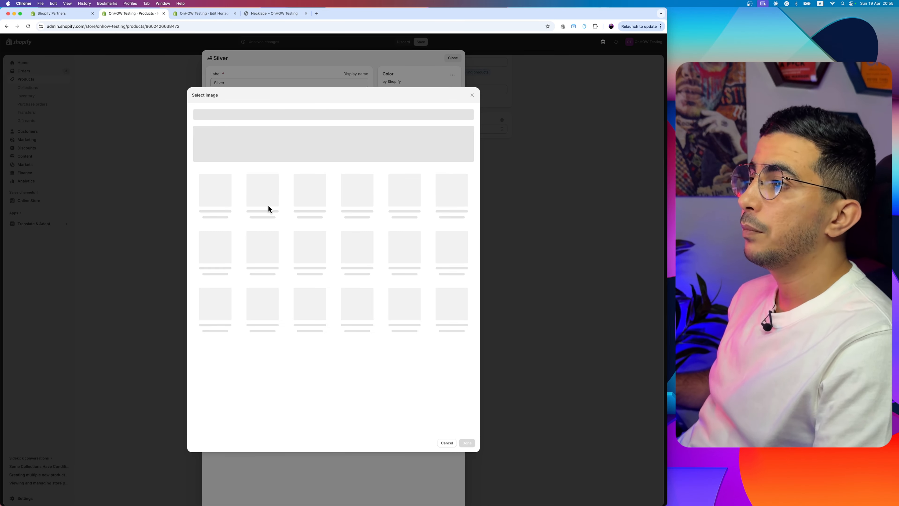
click(451, 58)
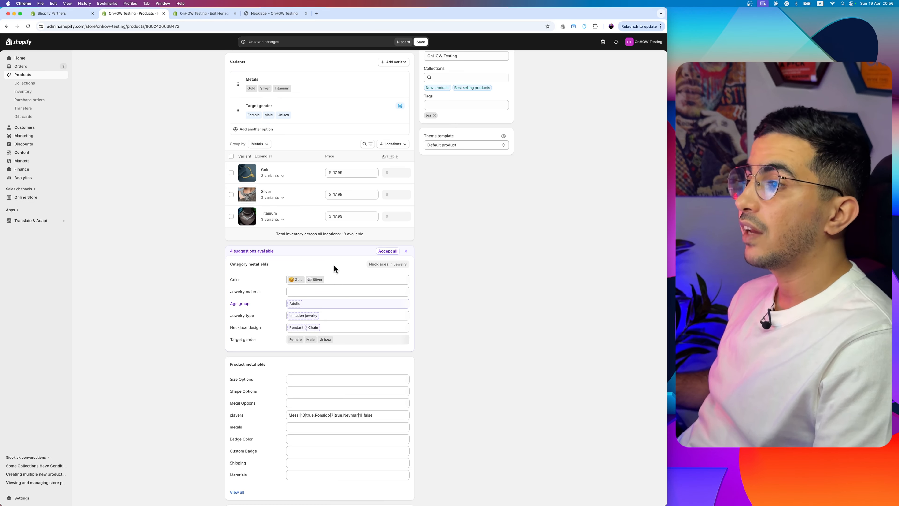
- Search the Color metafield's available entries for "ti", then clear the search text
scroll(333, 266, up, 5)
scroll(334, 266, down, 1)
click(334, 266)
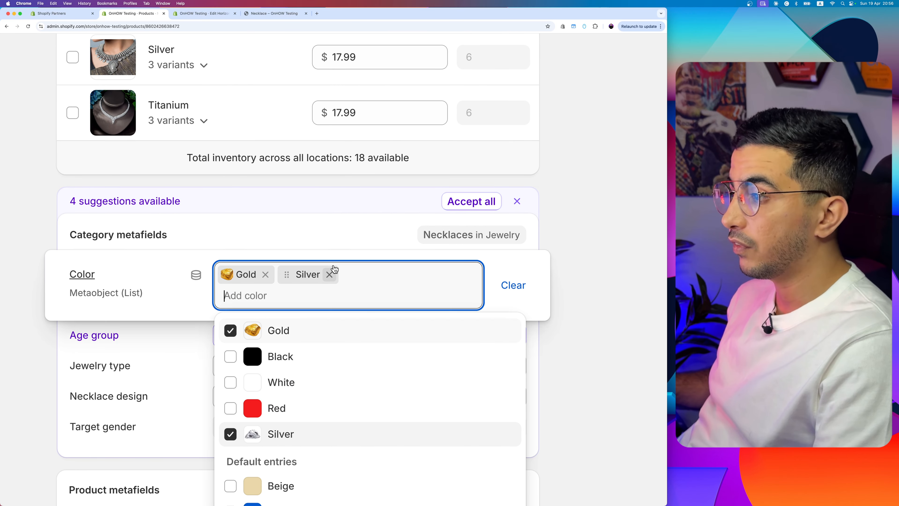
scroll(334, 265, down, 2)
text(ti)
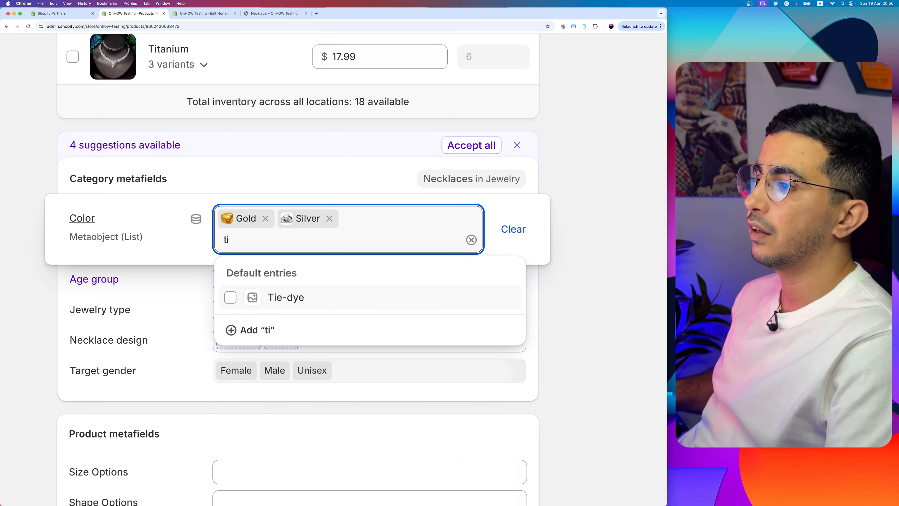
key(BackSpace)
key(BackSpace)
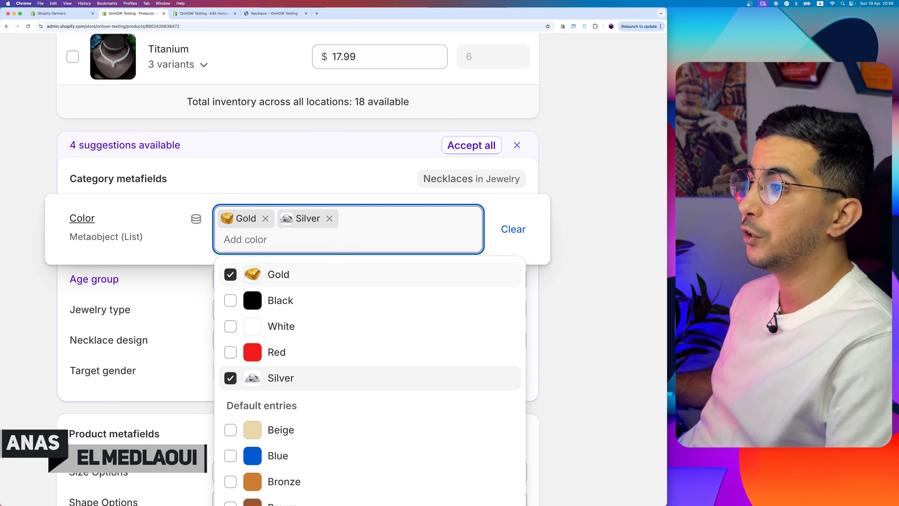
- Start a new entry for the Color category metafield and label it Titanium
scroll(333, 269, down, 4)
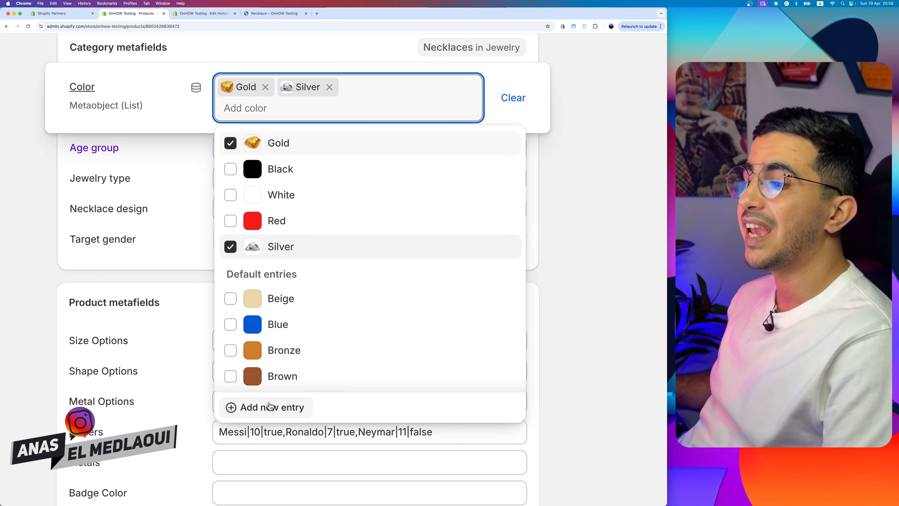
click(270, 407)
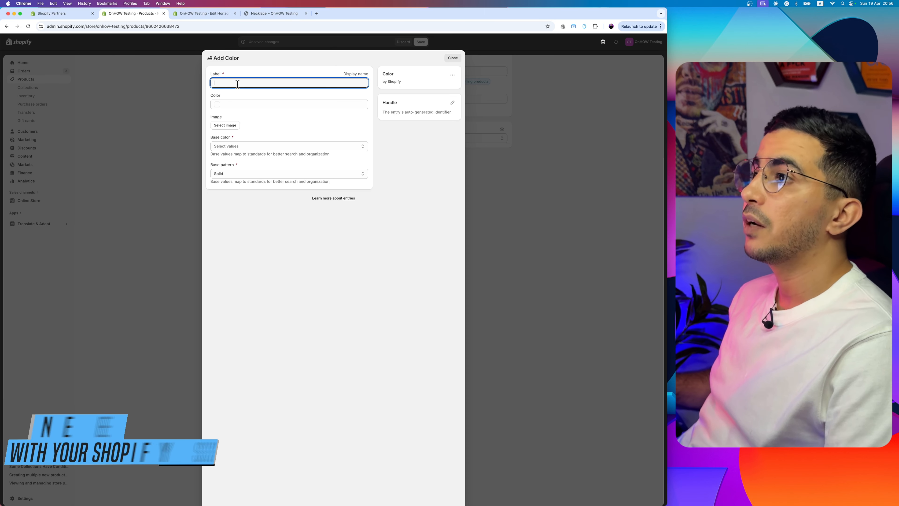
text(Titanium)
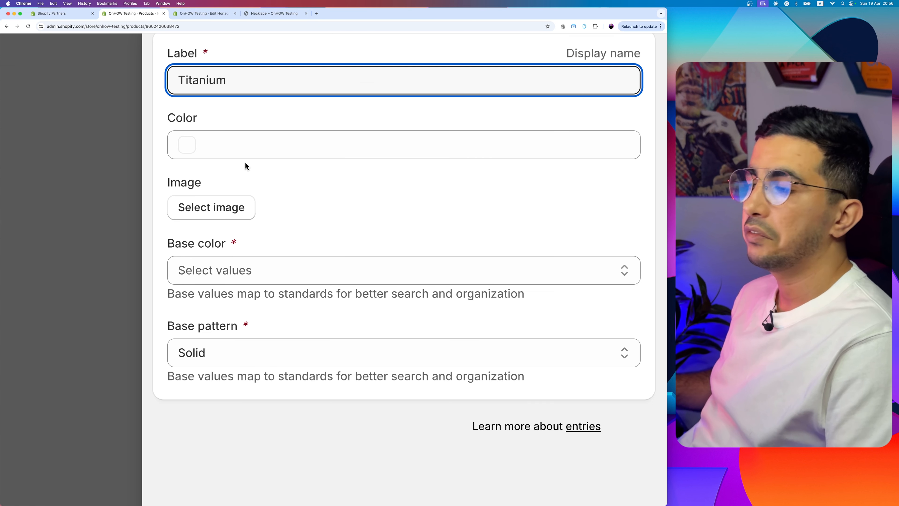
click(212, 207)
key(Escape)
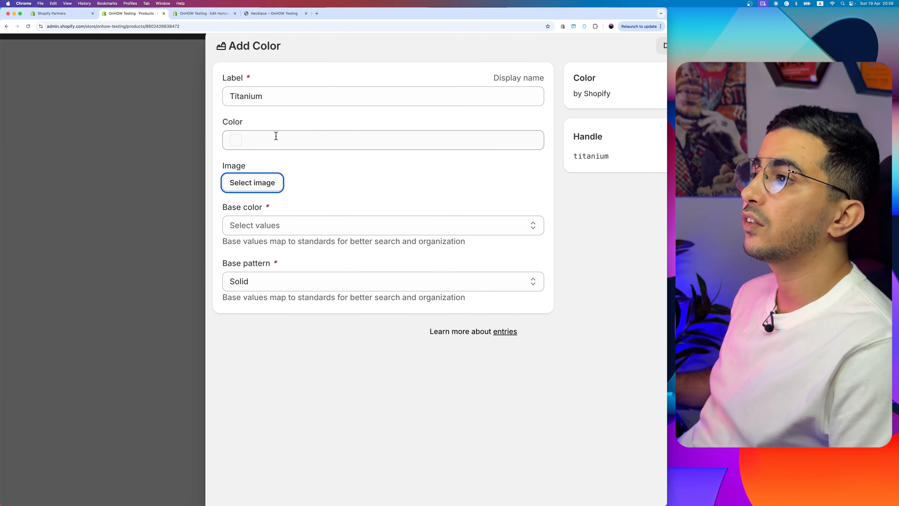
click(277, 140)
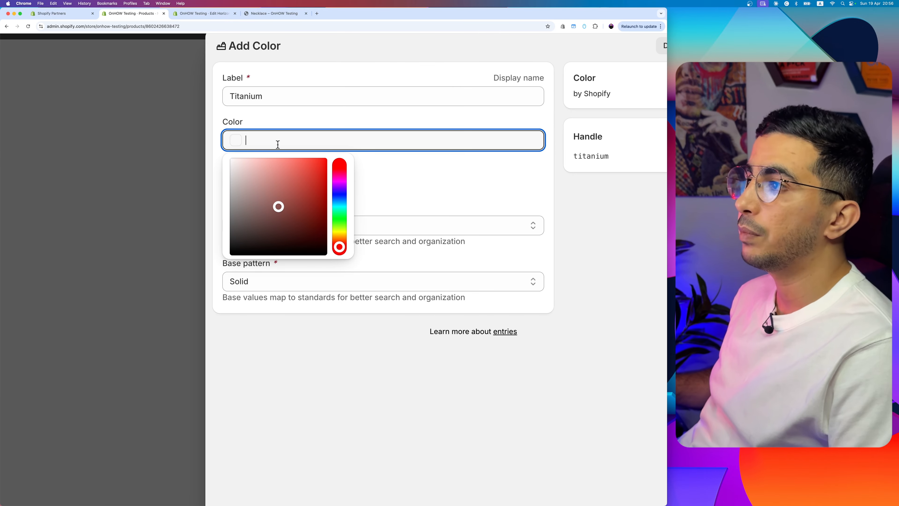
click(402, 182)
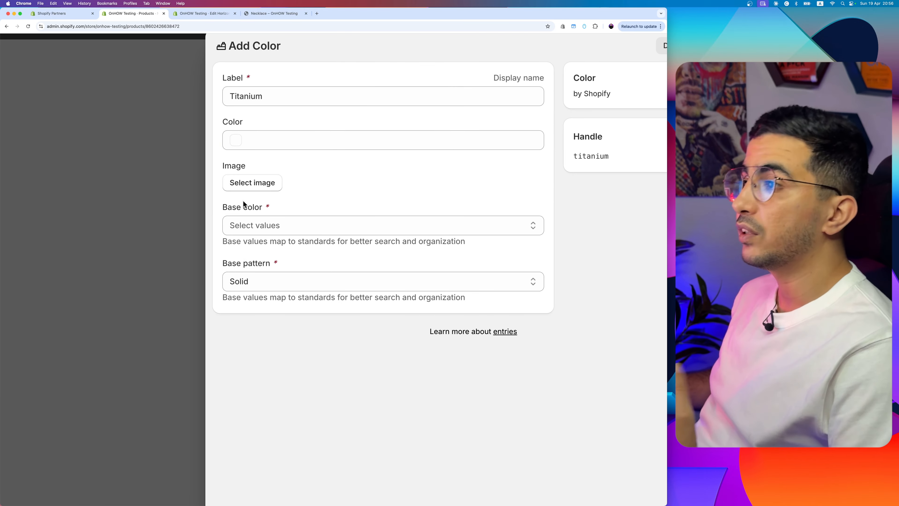
- Assign the existing Platinum.png file as the swatch image of the Titanium color entry
click(252, 183)
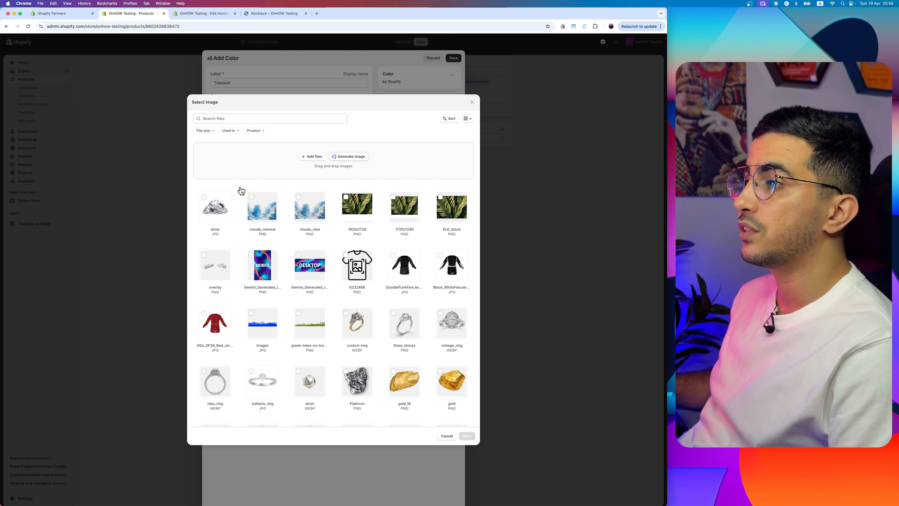
scroll(382, 310, down, 5)
scroll(381, 311, up, 3)
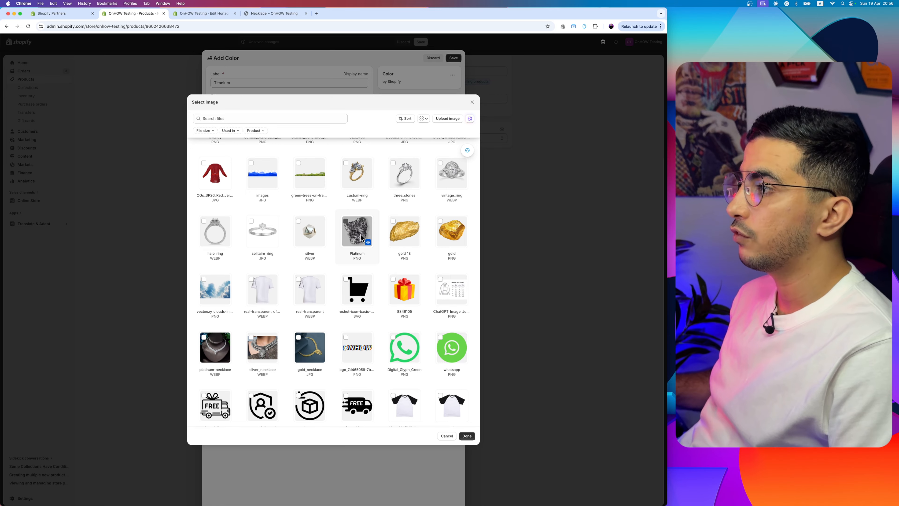
click(467, 436)
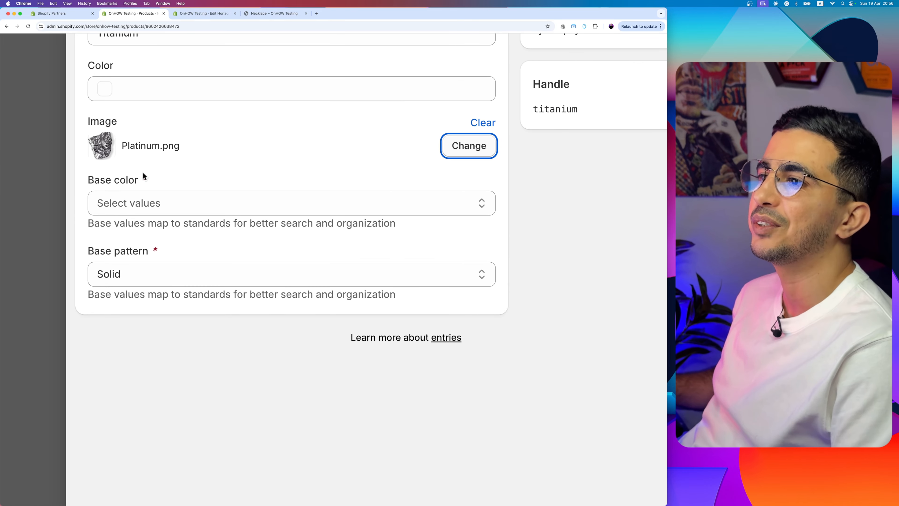
- Set the Titanium entry's base color to Silver and save the entry
click(177, 206)
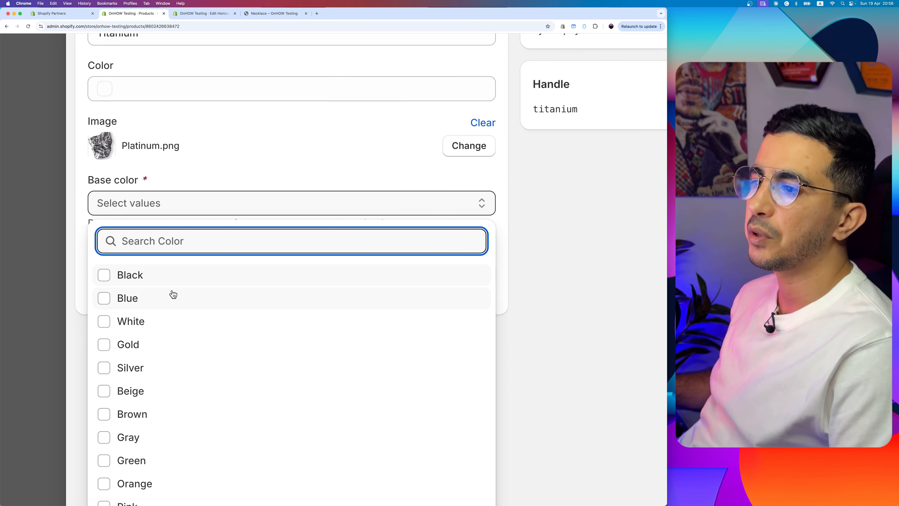
text(sil)
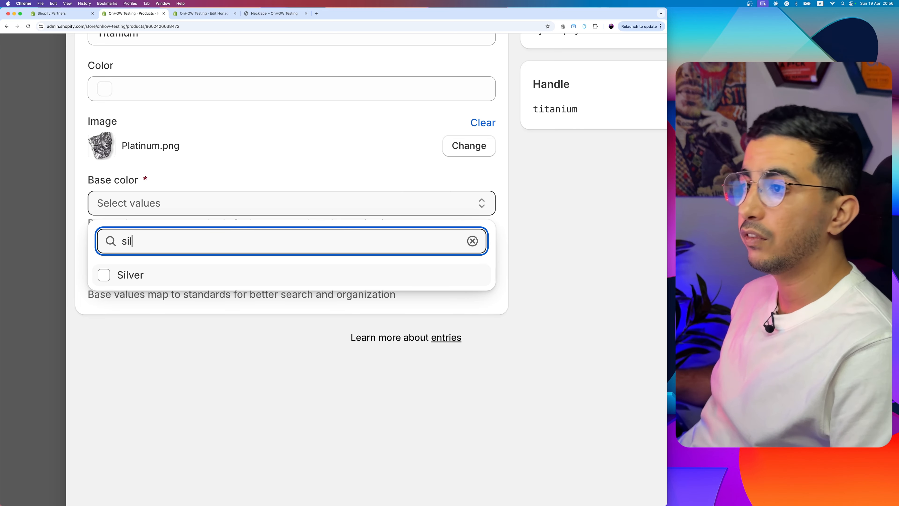
click(144, 274)
click(211, 160)
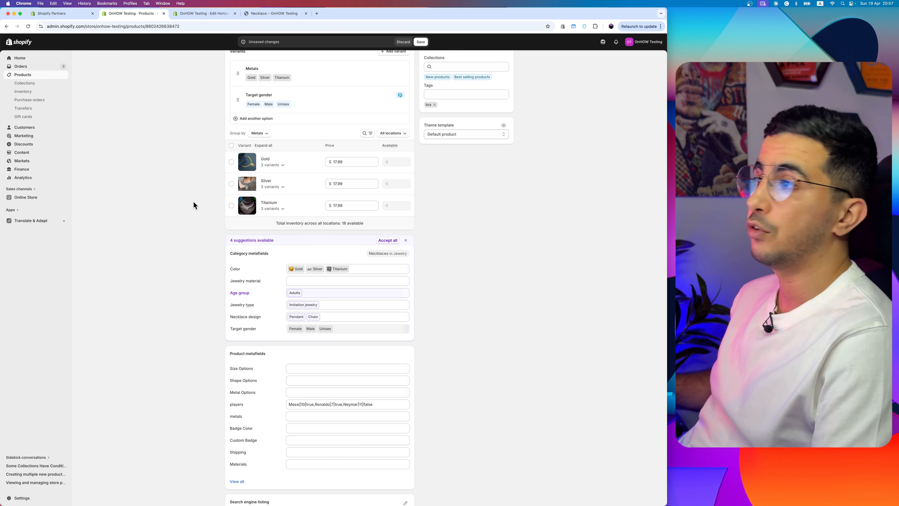
- Connect the Necklace's Metals variant option to the Color metafield and save the product
scroll(193, 201, up, 5)
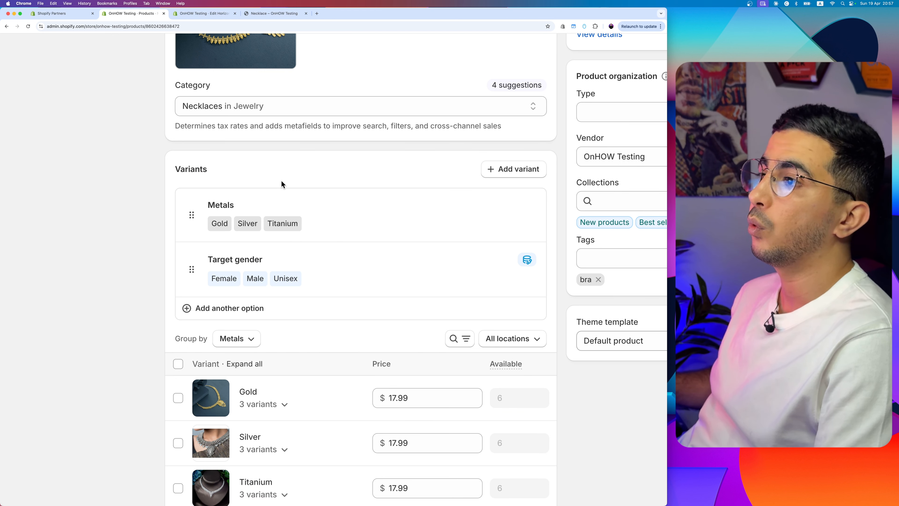
double_click(253, 172)
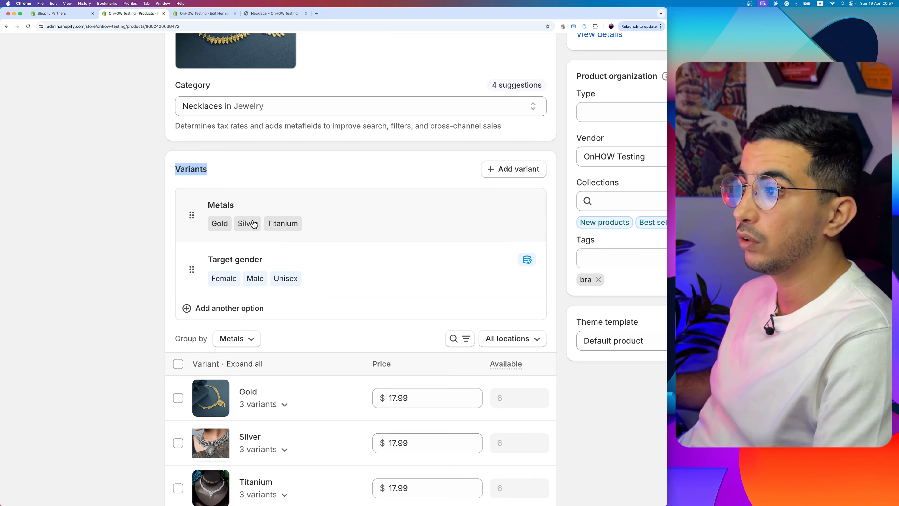
click(411, 216)
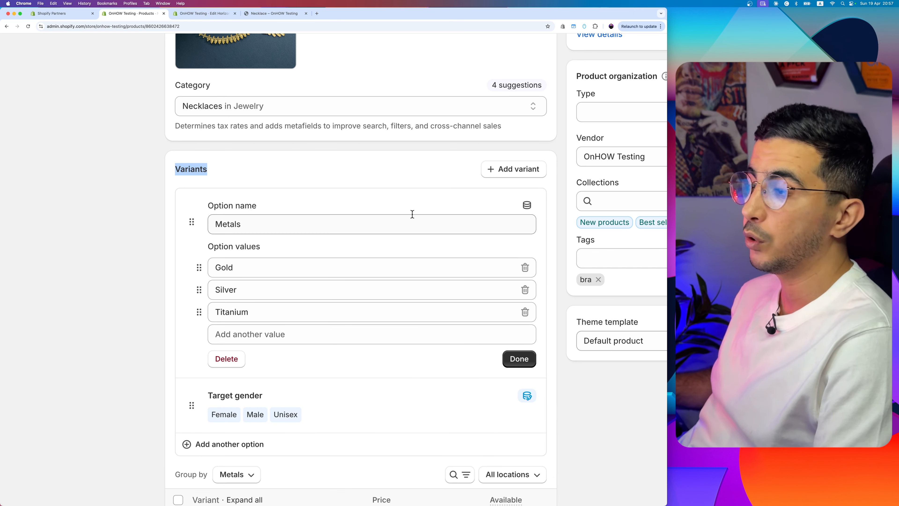
scroll(412, 214, right, 2)
scroll(412, 214, right, 2)
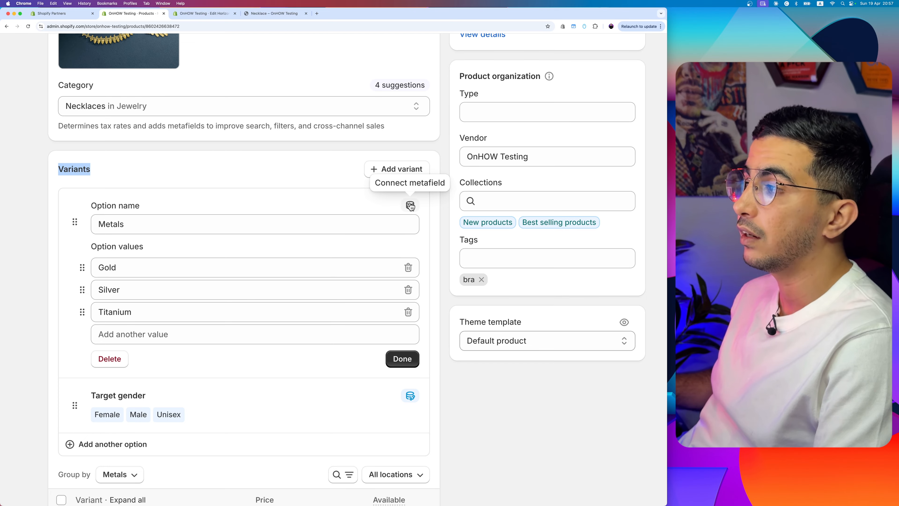
click(411, 206)
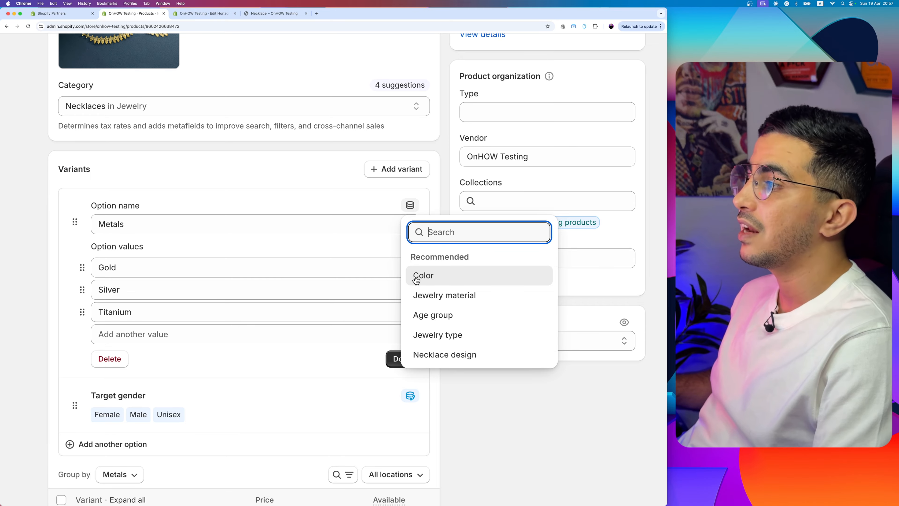
scroll(274, 311, down, 10)
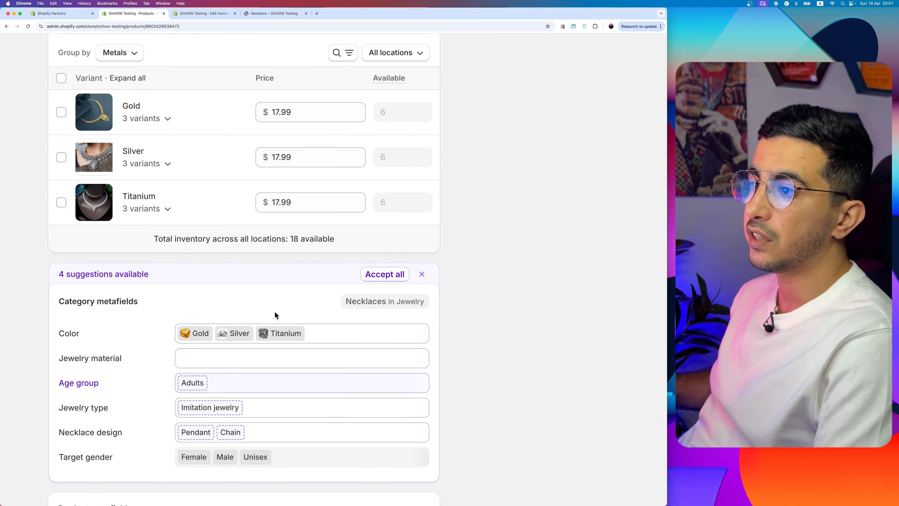
scroll(299, 293, up, 10)
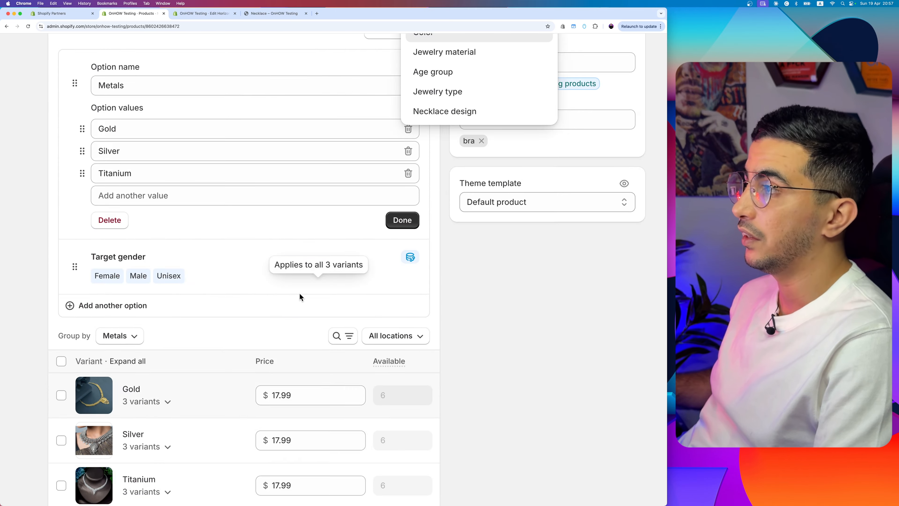
click(424, 325)
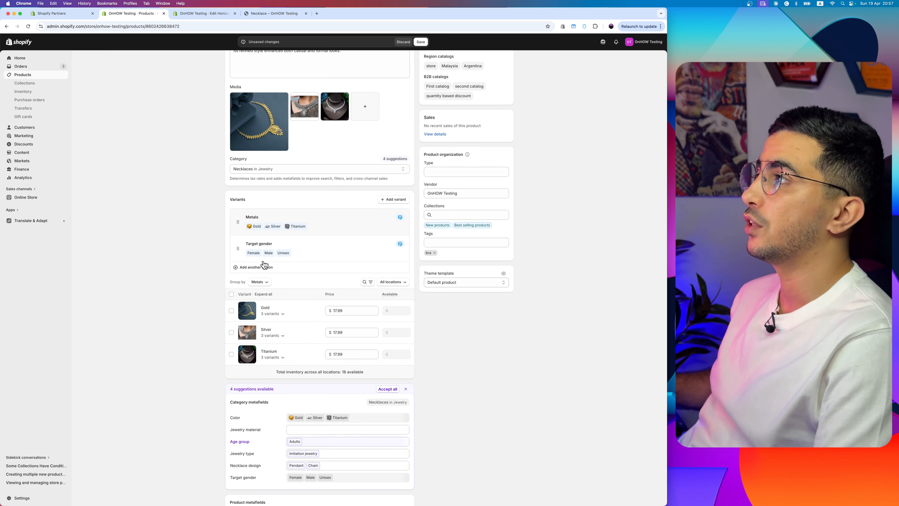
click(421, 42)
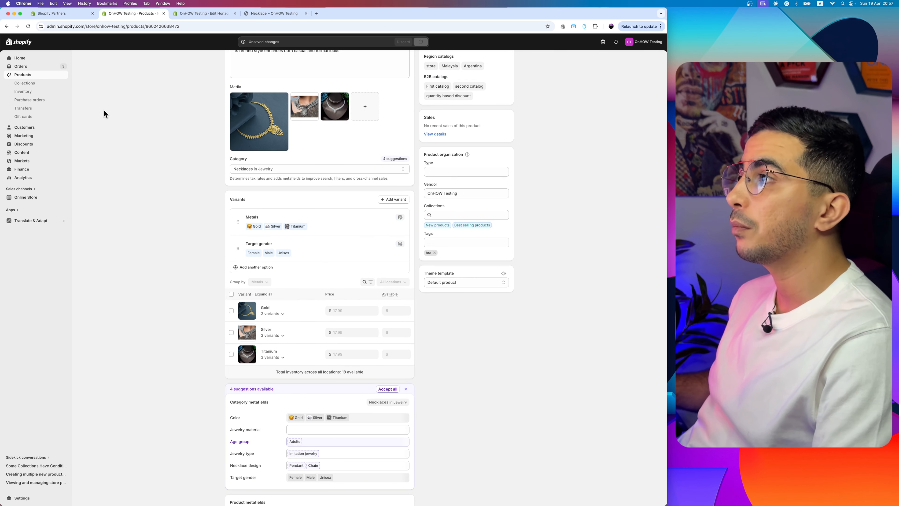
- Open the Horizon theme for editing on the default product template and preview it with the Necklace product
click(22, 198)
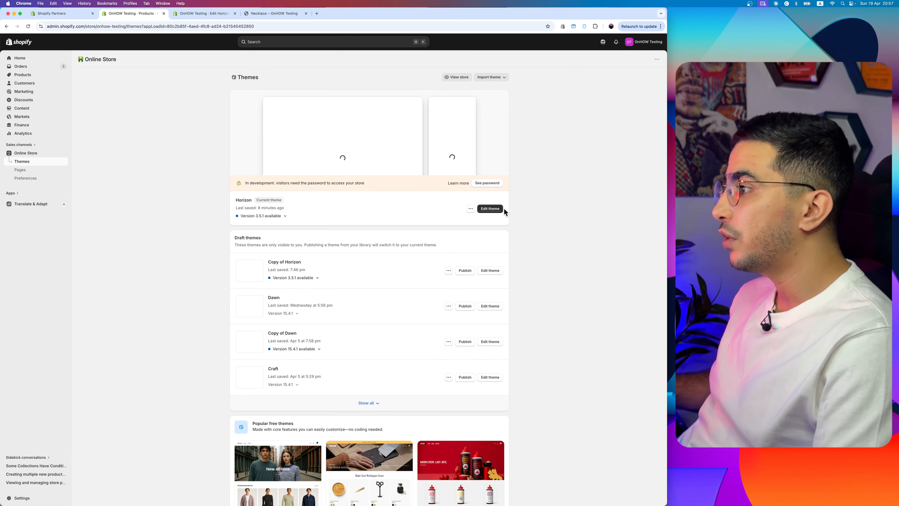
click(489, 208)
click(369, 42)
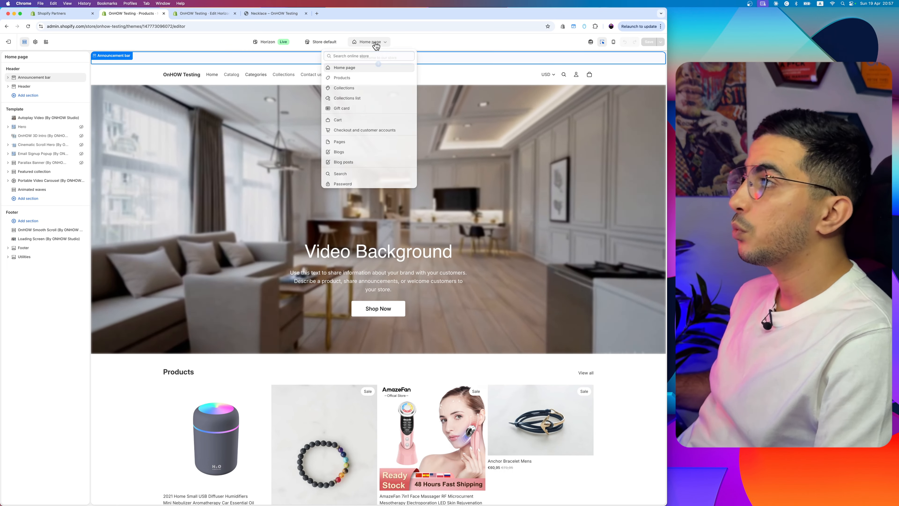
click(364, 77)
click(365, 84)
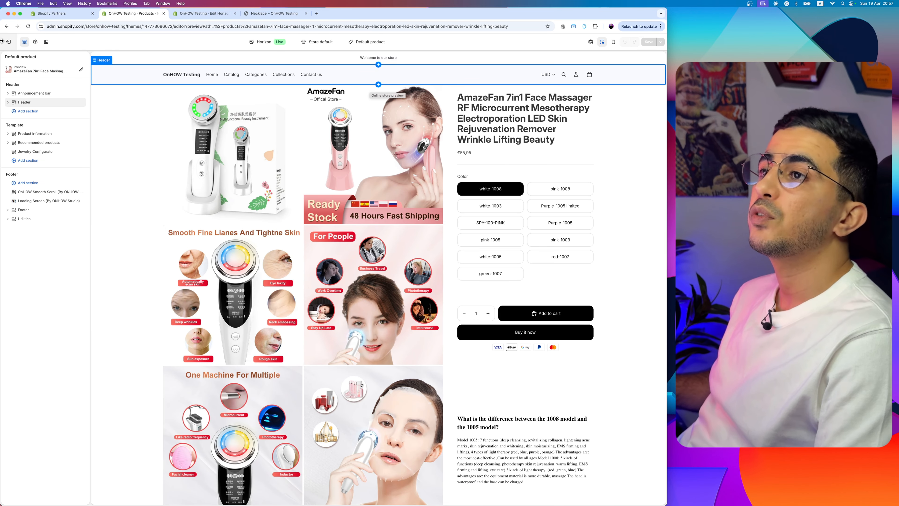
click(56, 70)
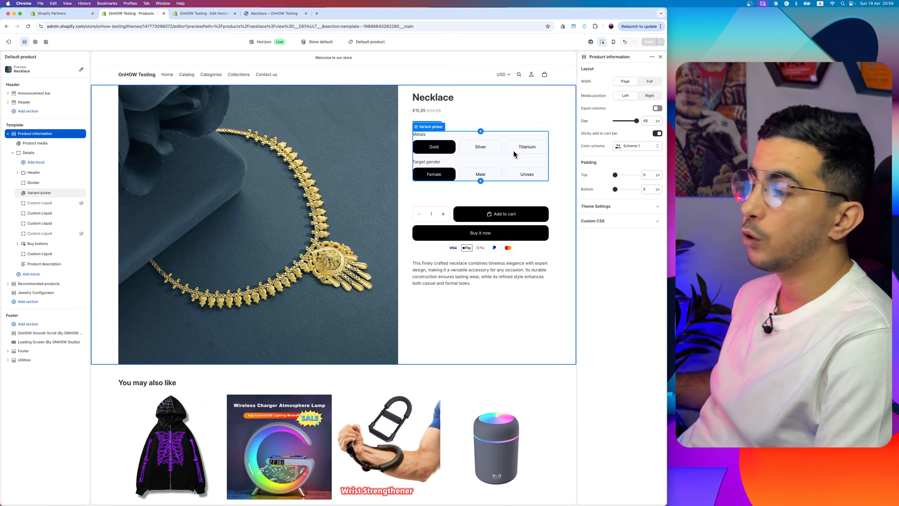
- Select the Variant picker block in the product template and examine its Swatches setting
click(455, 142)
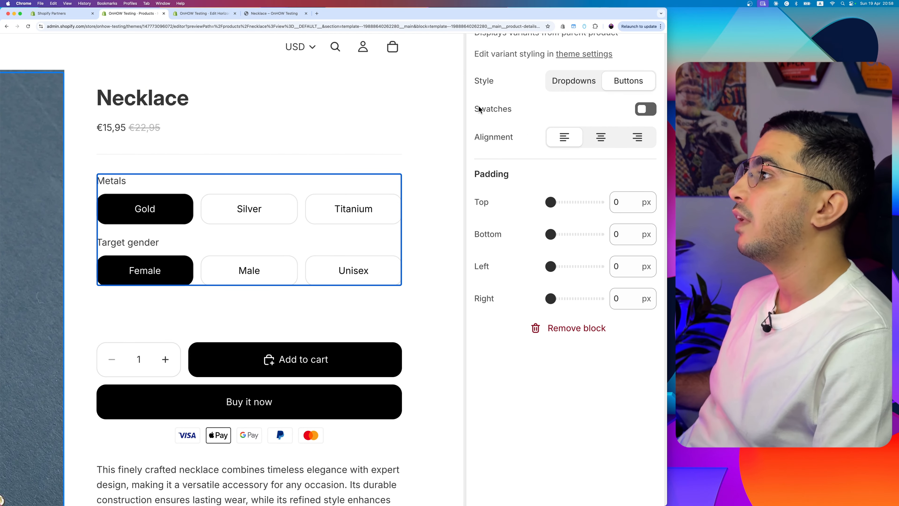
drag(477, 110, 532, 112)
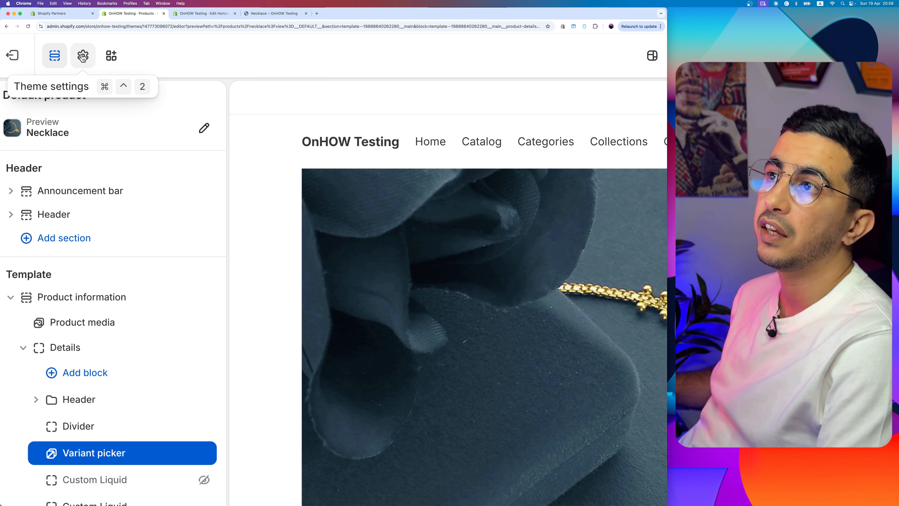
- Open the Swatches section of the theme settings and review its size, corner radius, border thickness and border opacity options
click(83, 57)
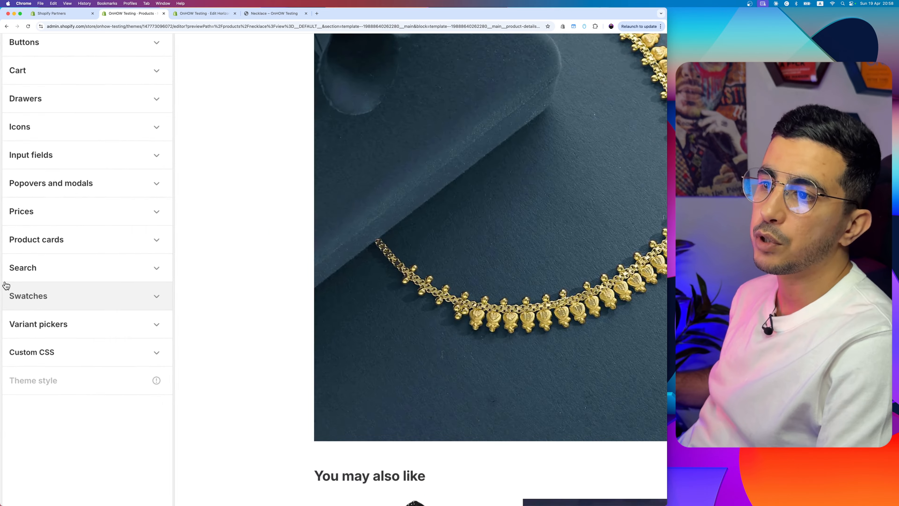
scroll(6, 285, up, 3)
click(94, 312)
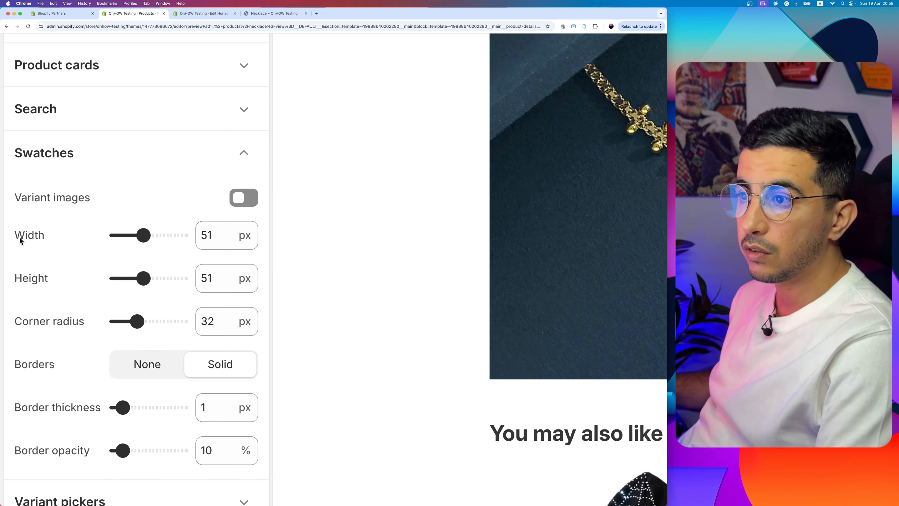
scroll(46, 285, down, 2)
drag(15, 255, 86, 256)
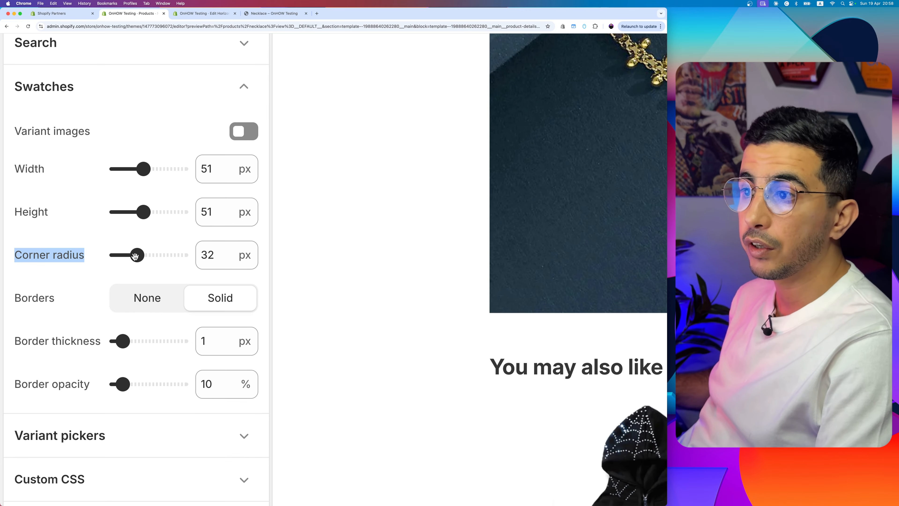
scroll(152, 300, down, 2)
drag(14, 291, 59, 302)
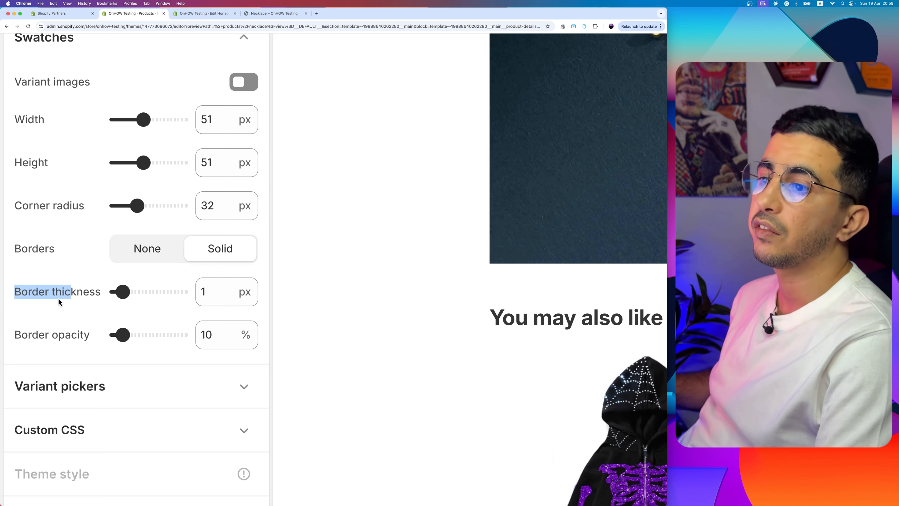
drag(15, 334, 52, 338)
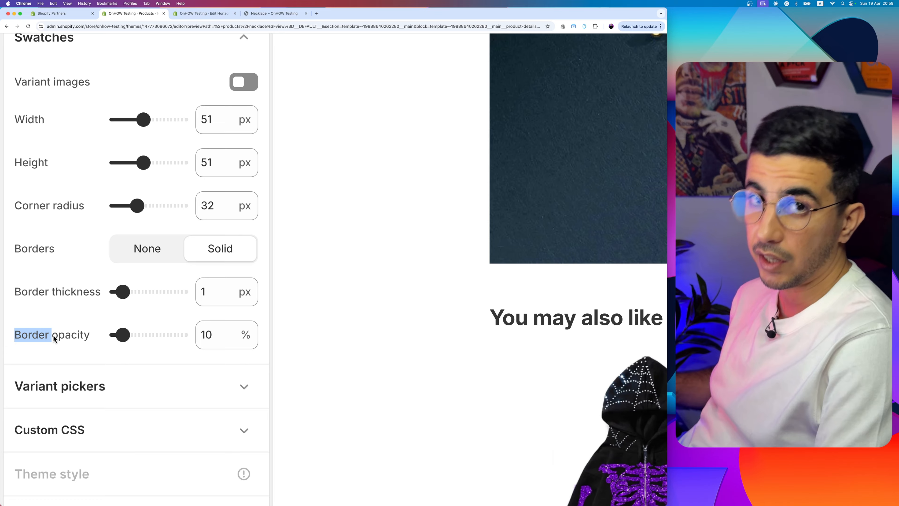